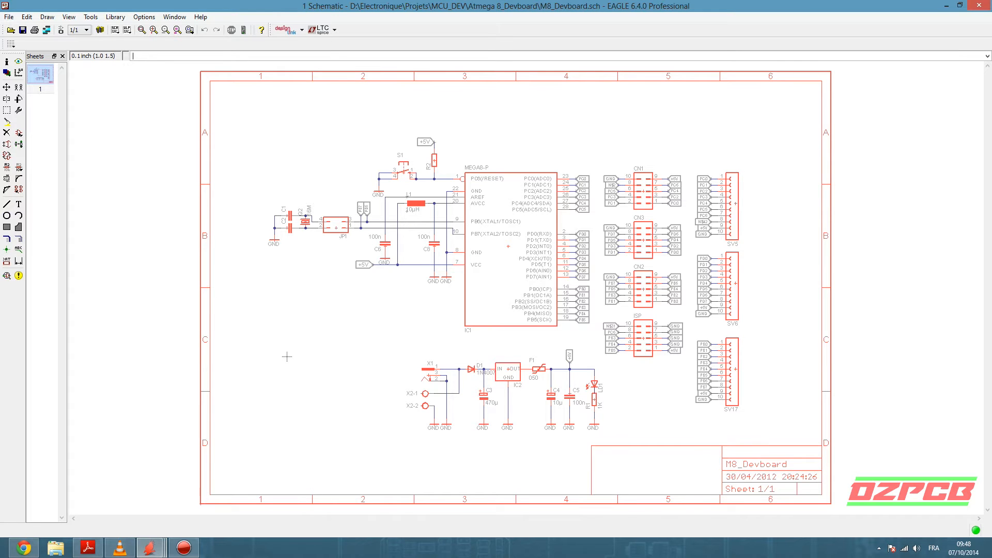
- Switch from the schematic to the M8_Devboard board layout and maximize its window
left_click(100, 29)
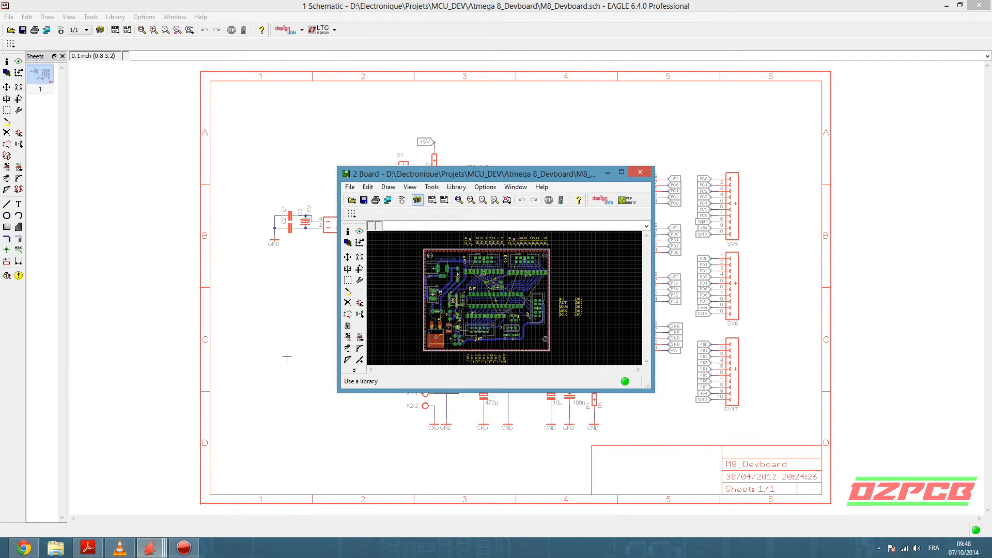
double_click(517, 173)
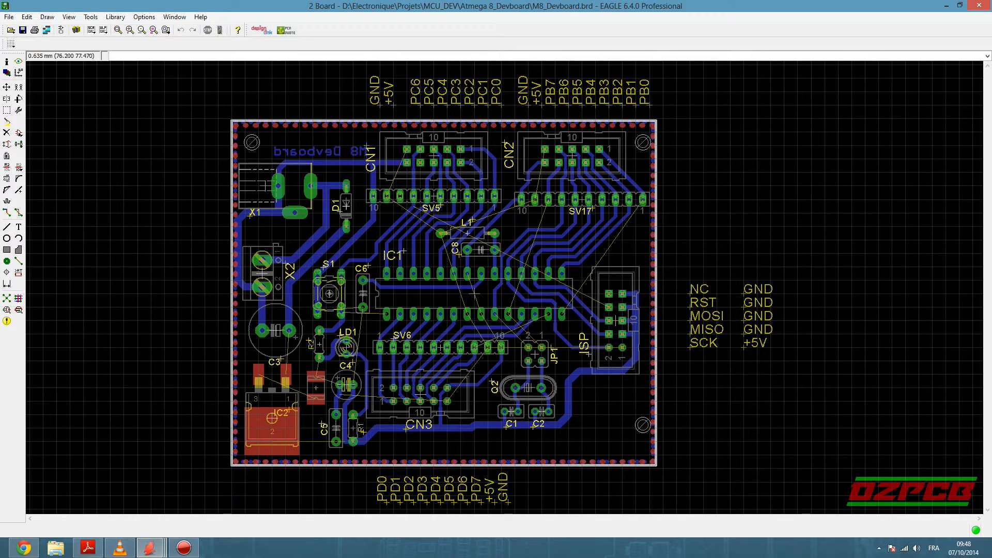
- Examine the board's existing bottom-layer traces and remaining airwires, ending at the area around CN1, SV5 and CN2
scroll(420, 246, "up", 3)
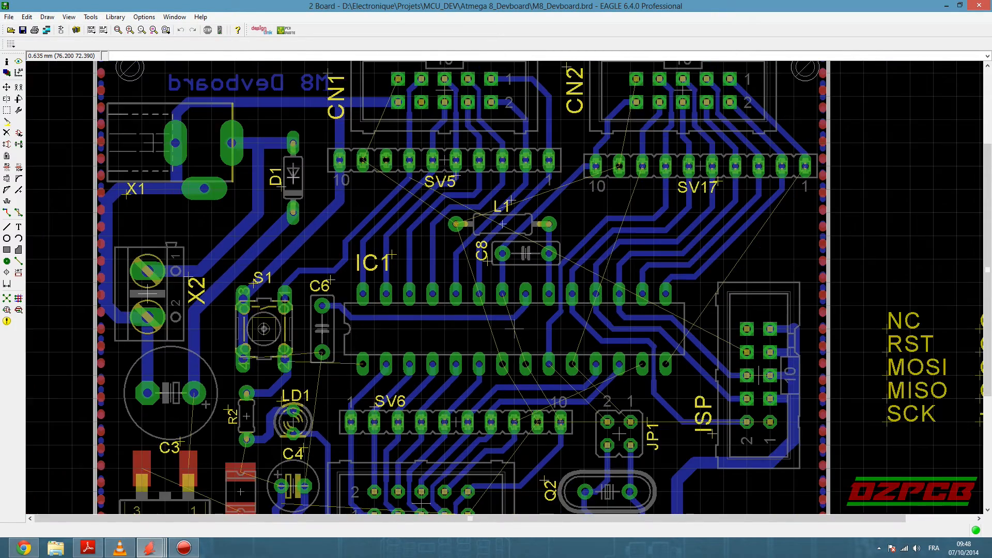
middle_click_drag(420, 245, 428, 150)
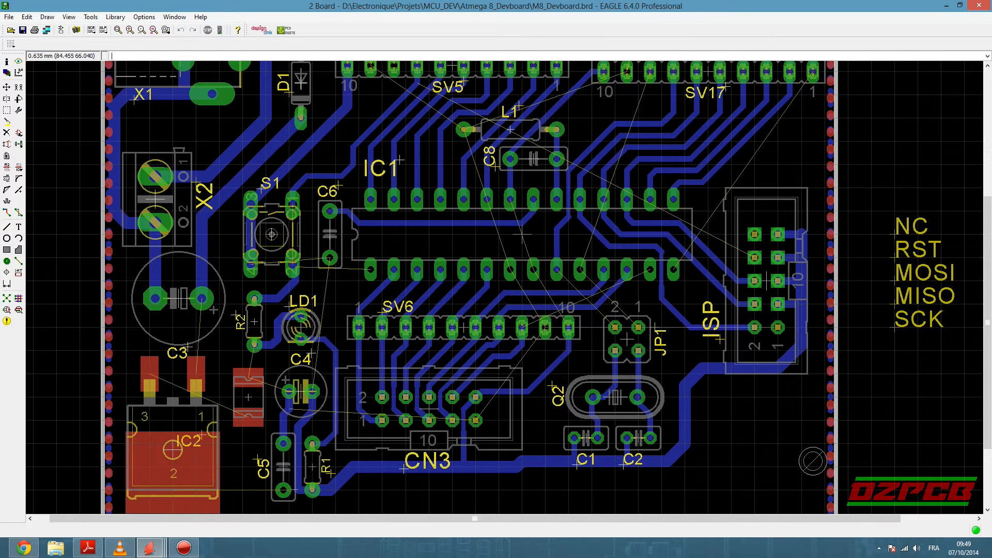
middle_click_drag(522, 234, 519, 256)
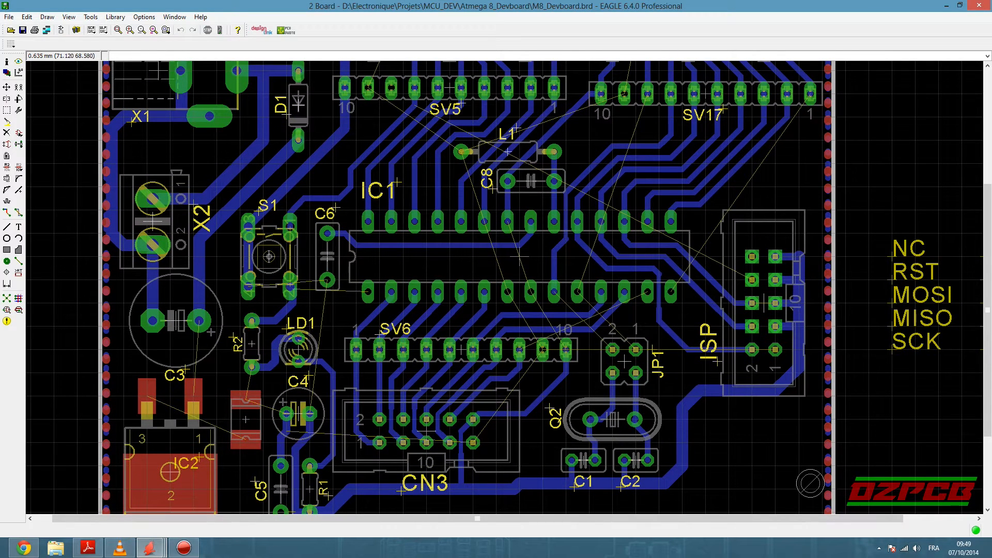
middle_click_drag(519, 256, 554, 369)
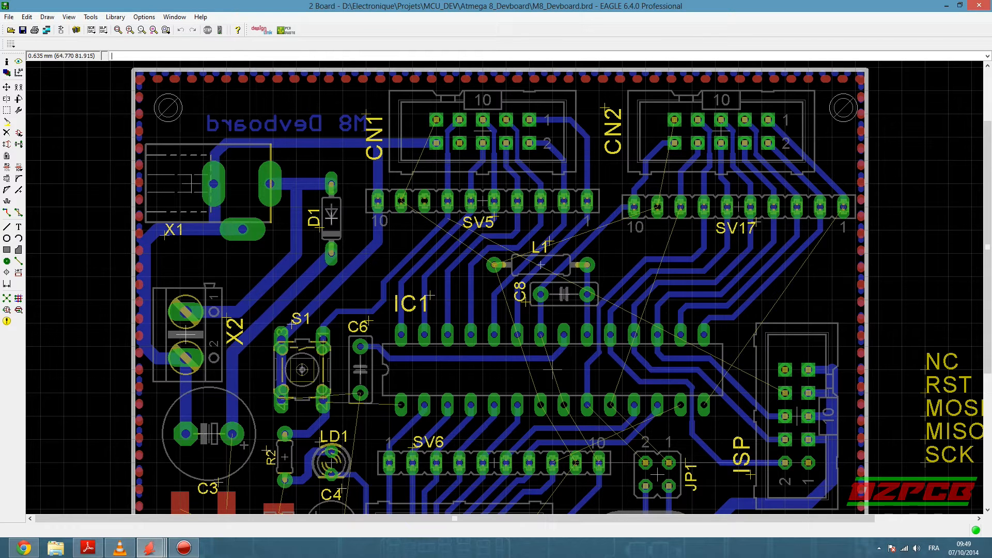
scroll(381, 170, "up", 2)
middle_click_drag(381, 170, 339, 222)
middle_click_drag(519, 277, 524, 242)
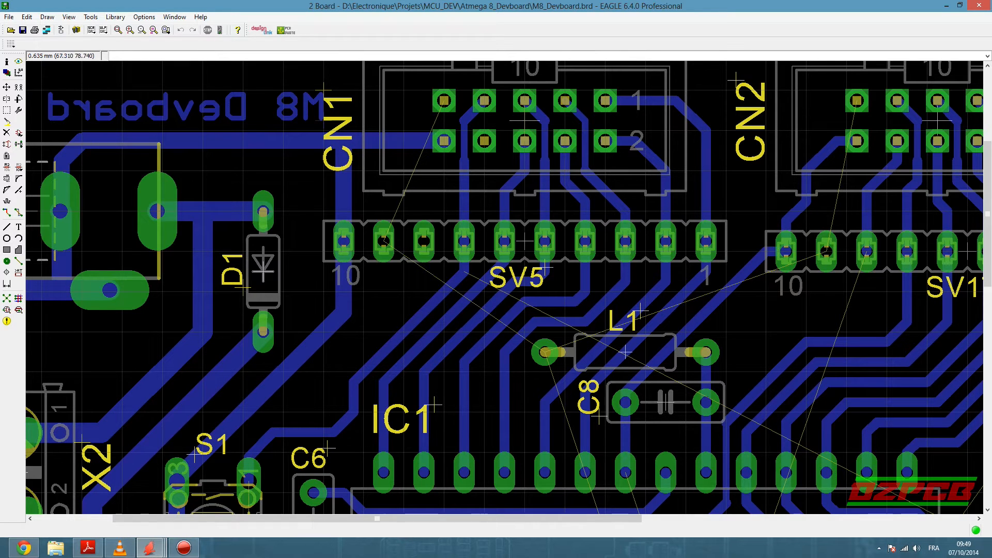
middle_click_drag(504, 288, 422, 331)
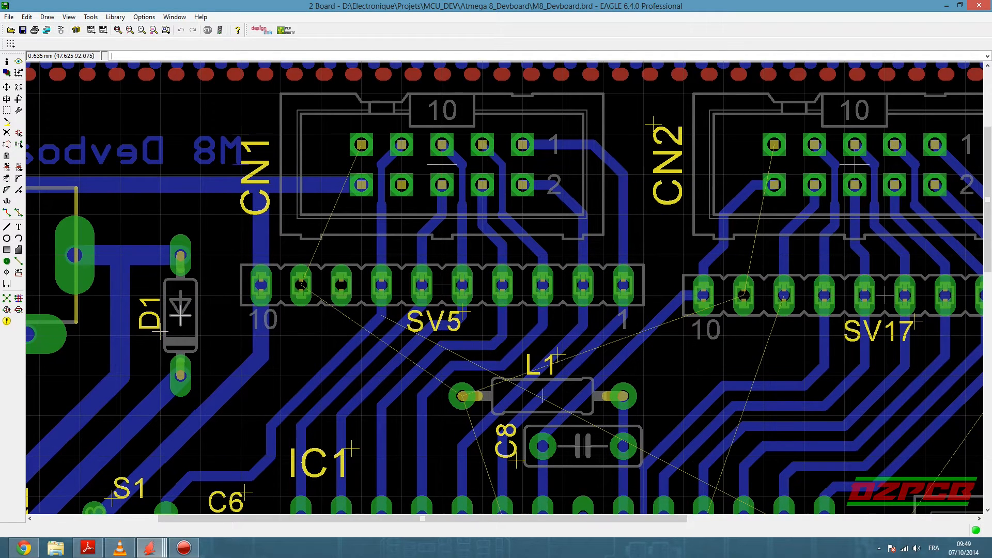
- Highlight the net of CN1's upper-left pad and check the board's grid settings
left_click(19, 61)
left_click(361, 144)
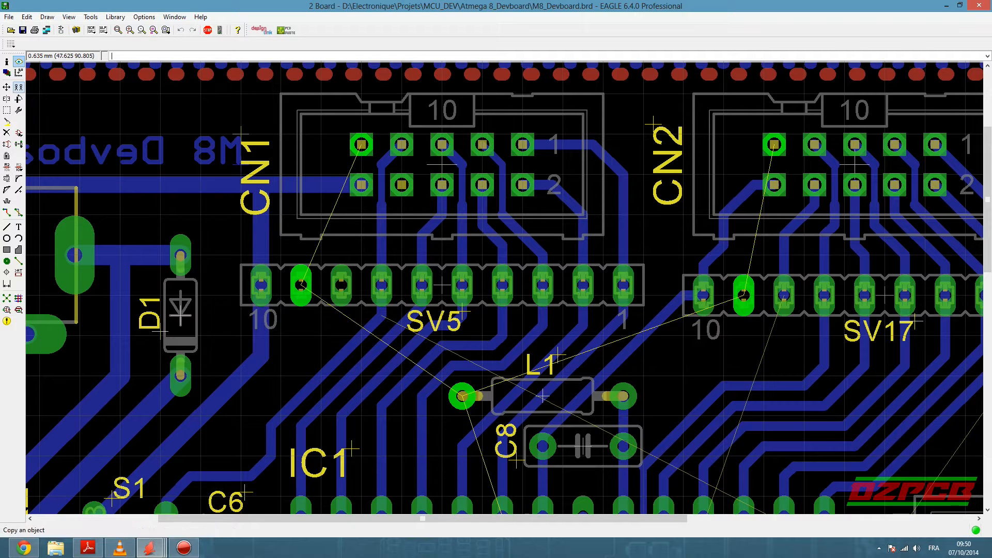
left_click(11, 43)
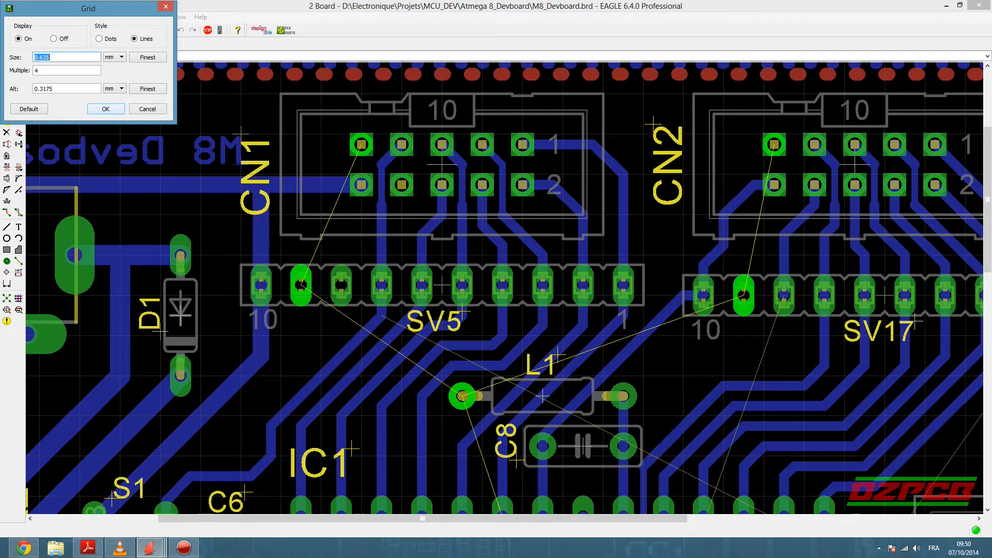
left_click(106, 108)
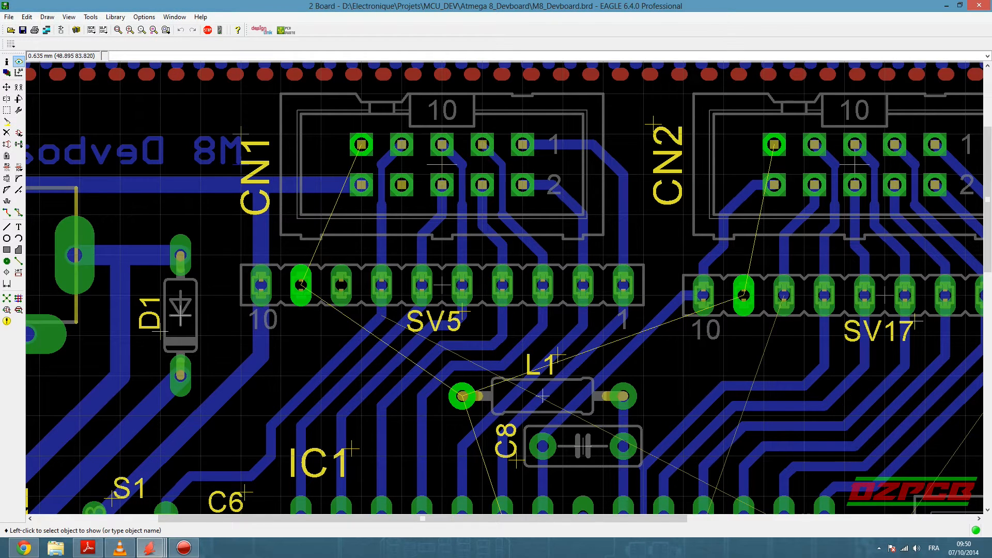
- Configure the Via tool for round vias with a 1.27 mm diameter, without placing a via
left_click(6, 261)
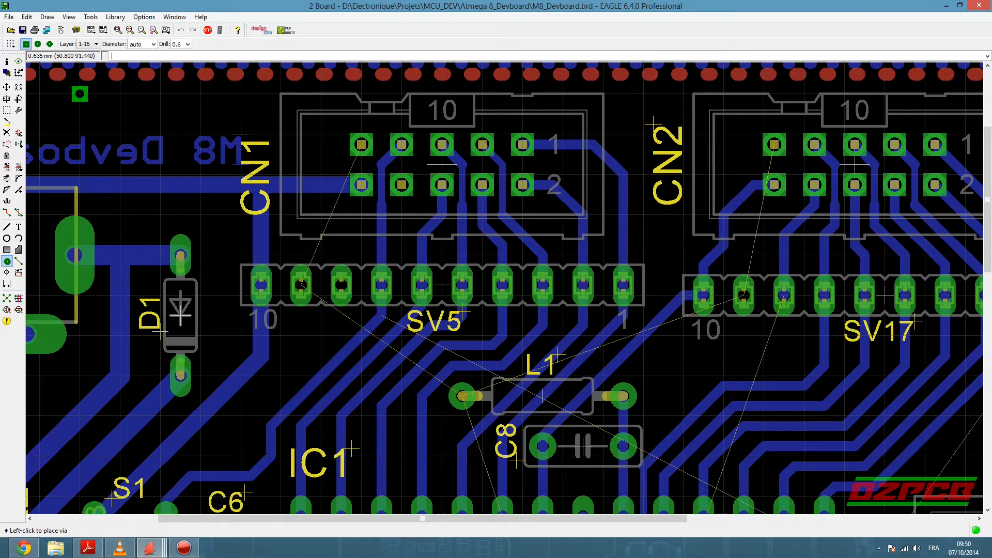
left_click(37, 44)
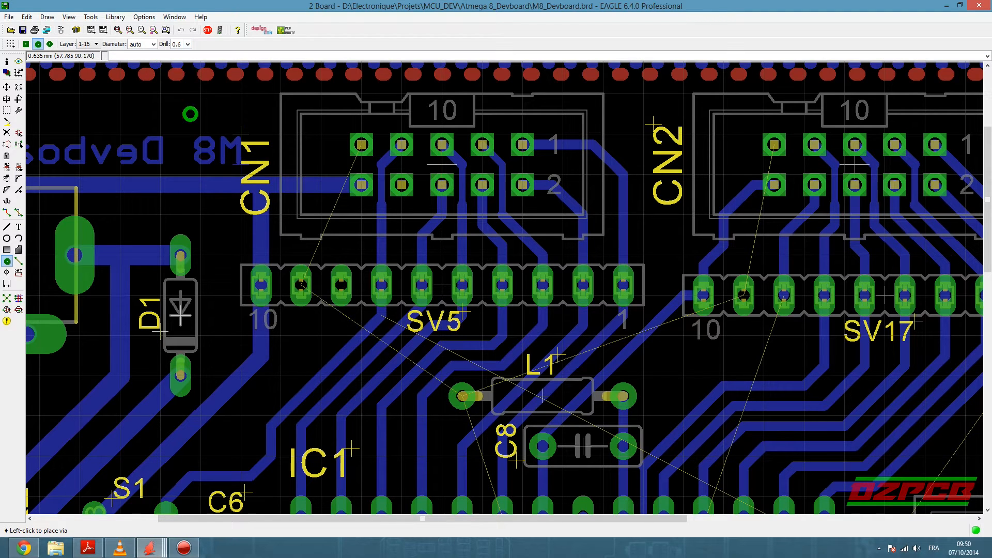
left_click(153, 44)
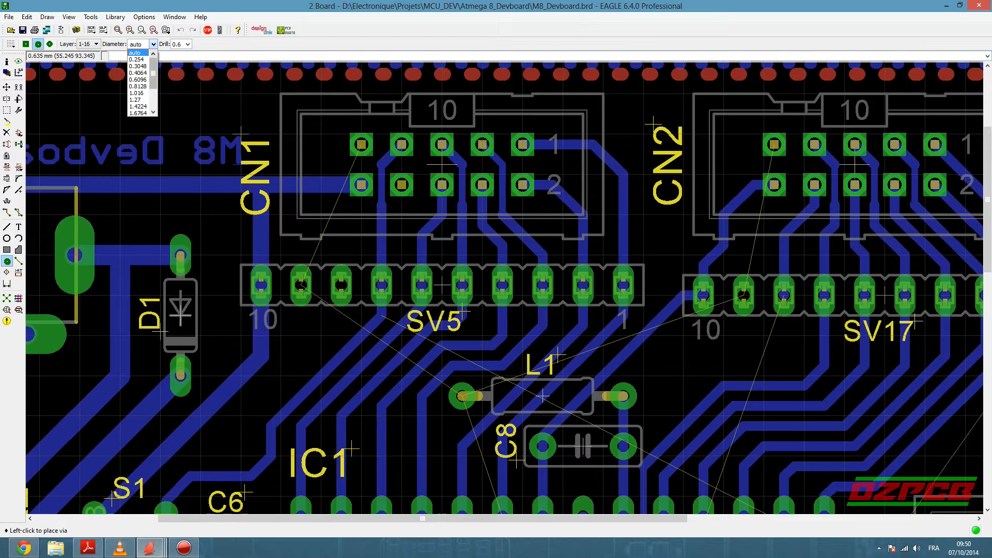
left_click(136, 100)
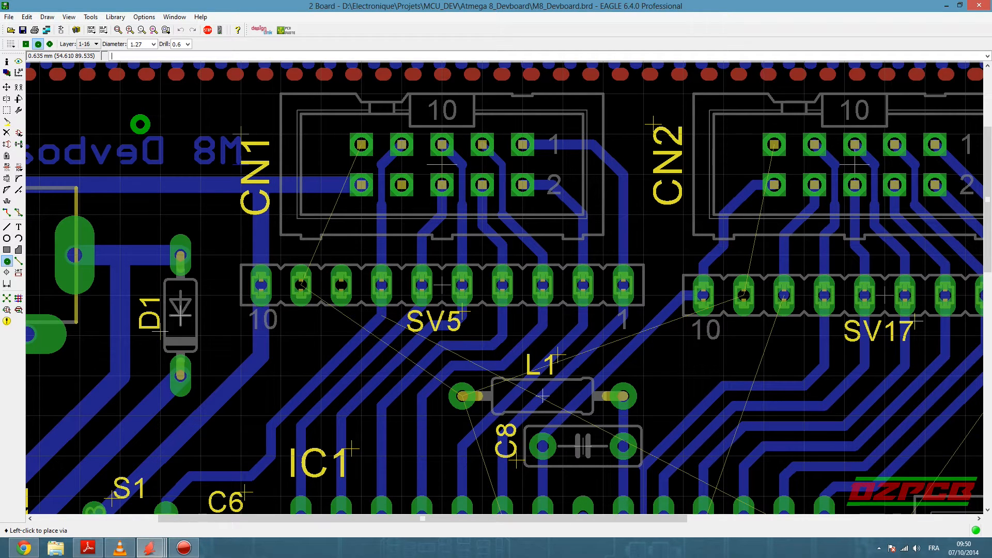
left_click(6, 87)
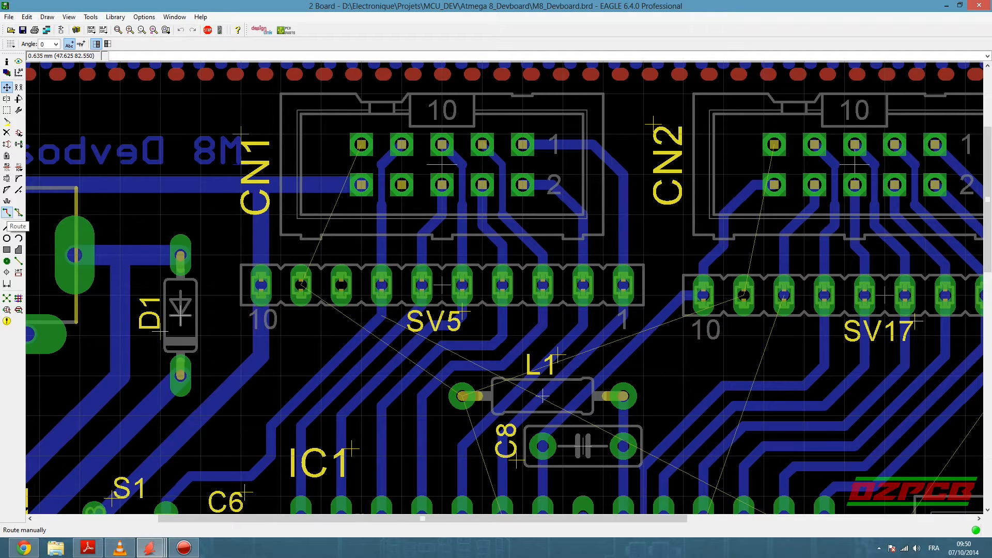
- Start routing the +5V airwire from CN1's upper-left pad on the Top layer with a 45-degree bend
left_click(7, 212)
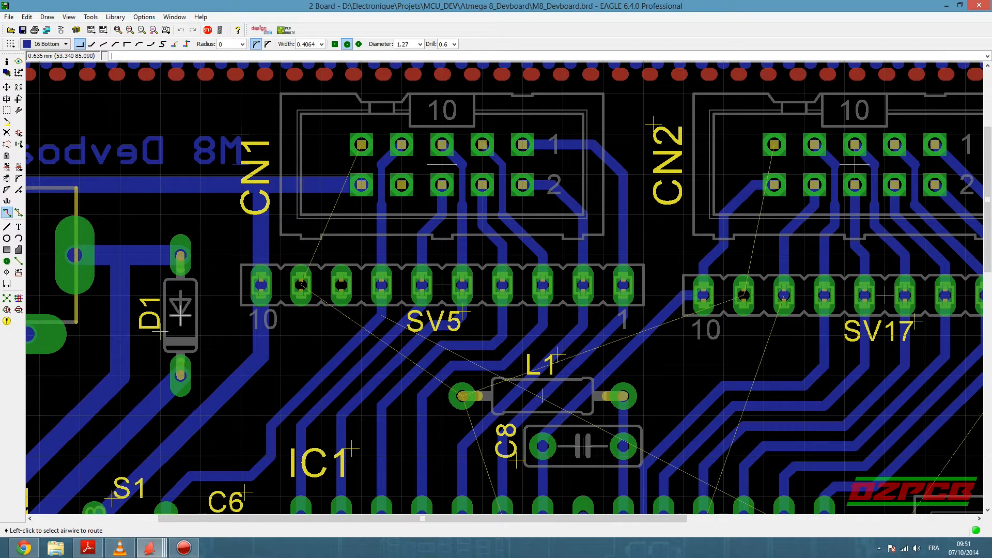
left_click(361, 145)
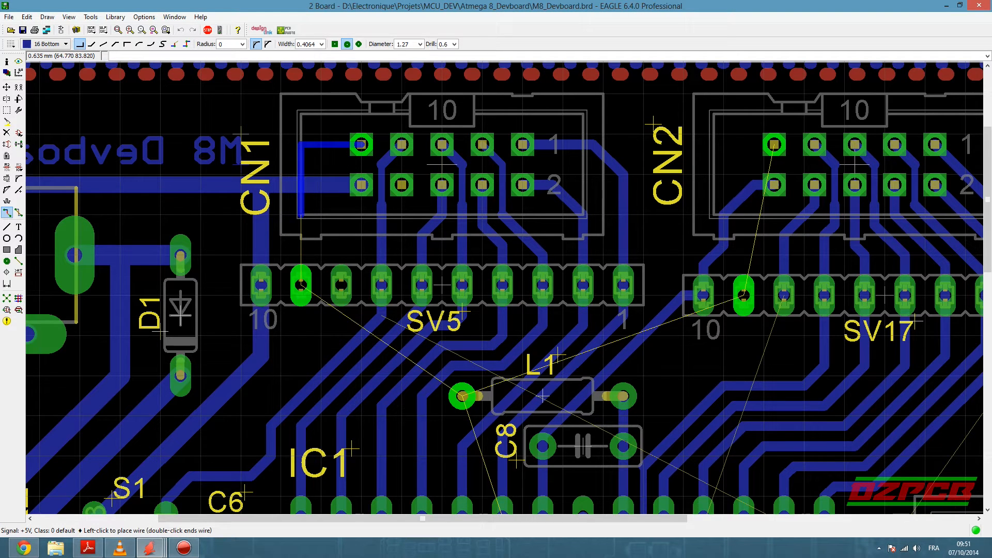
left_click(46, 44)
left_click(42, 53)
right_click(299, 165)
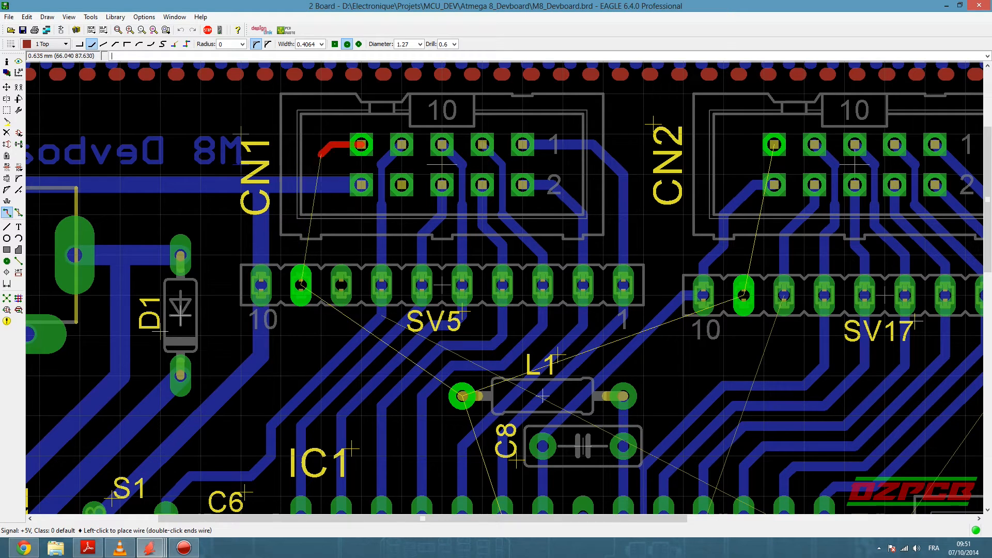
- Switch the unfinished +5V trace to the Bottom layer and toggle between both copper layers, ending on Top
left_click(52, 43)
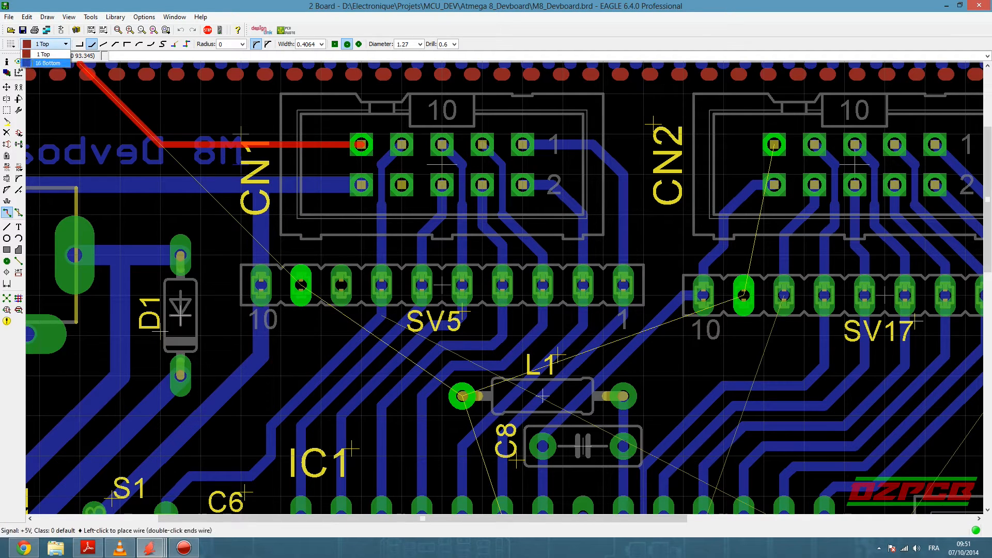
left_click(46, 64)
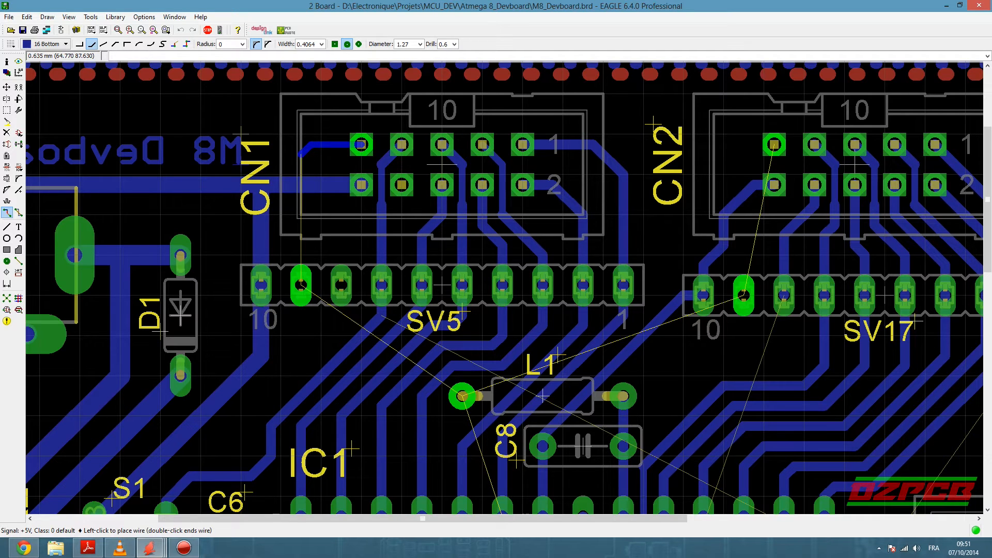
middle_click(300, 154)
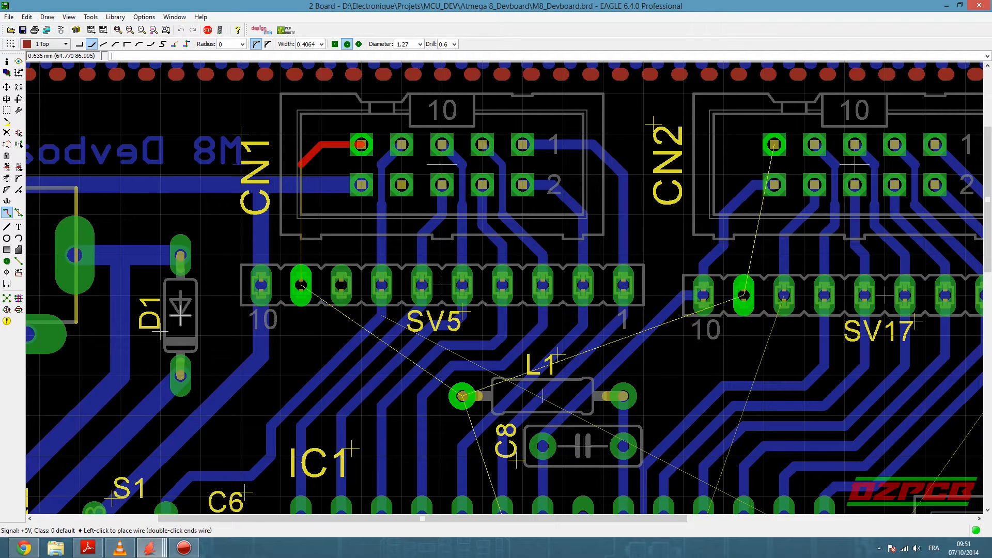
middle_click(301, 164)
middle_click(300, 164)
middle_click(301, 164)
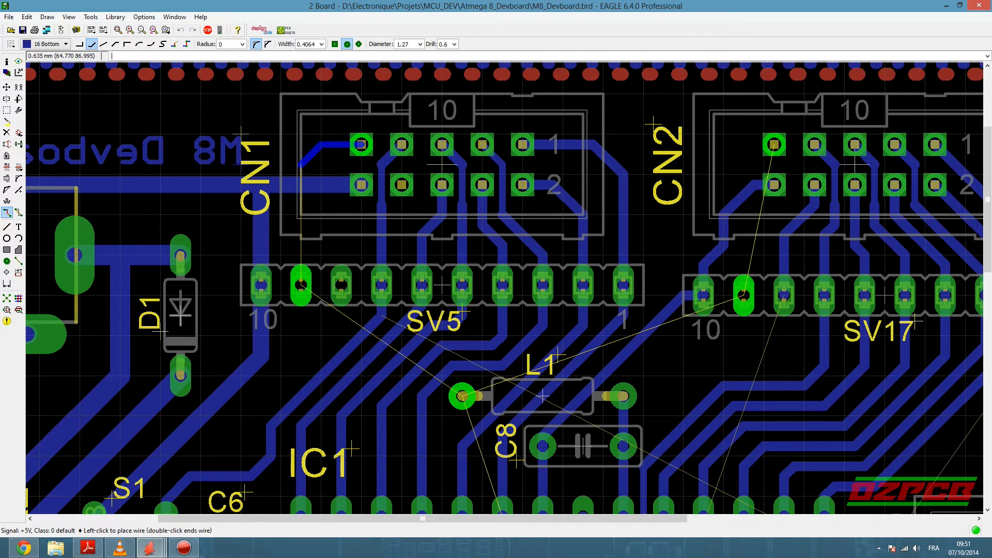
middle_click(301, 164)
middle_click(301, 165)
middle_click(301, 164)
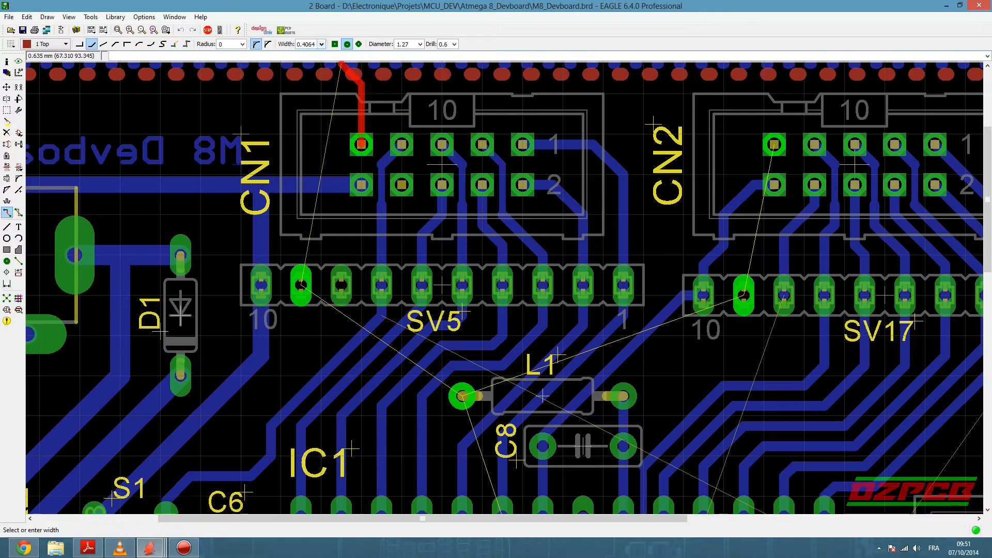
- Set the +5V trace width to 0.6096 mm and finish the route at SV5's second pad from the pin 10 end
left_click(321, 44)
left_click(305, 79)
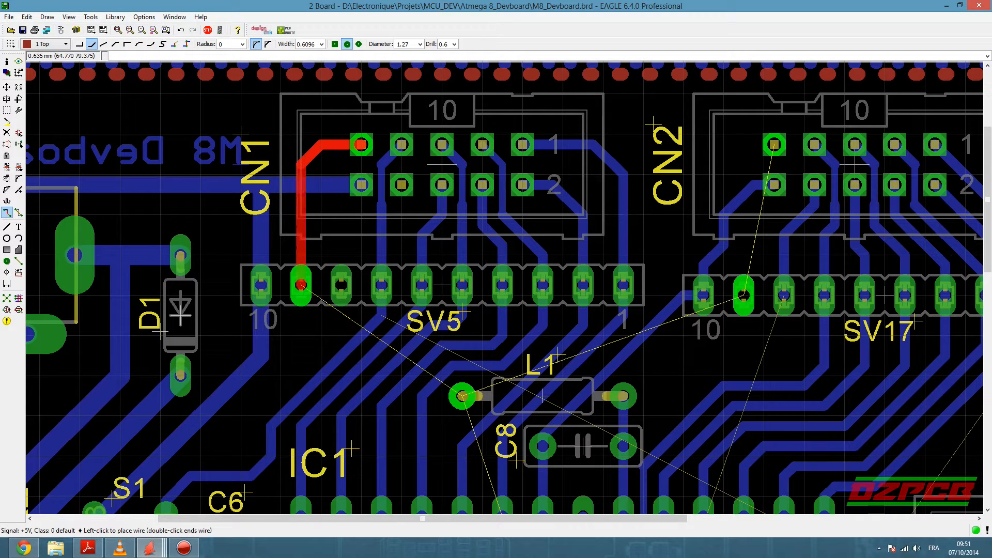
left_click(300, 285)
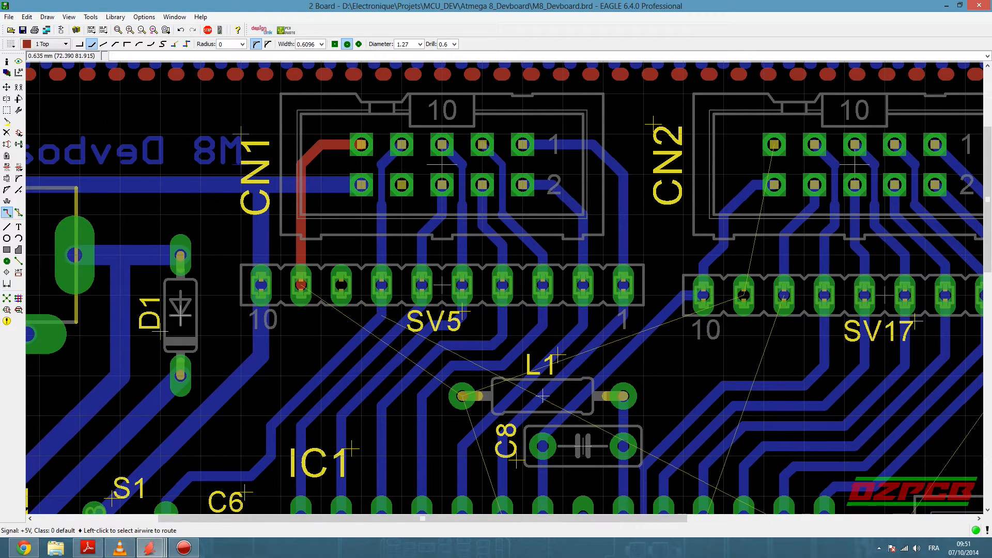